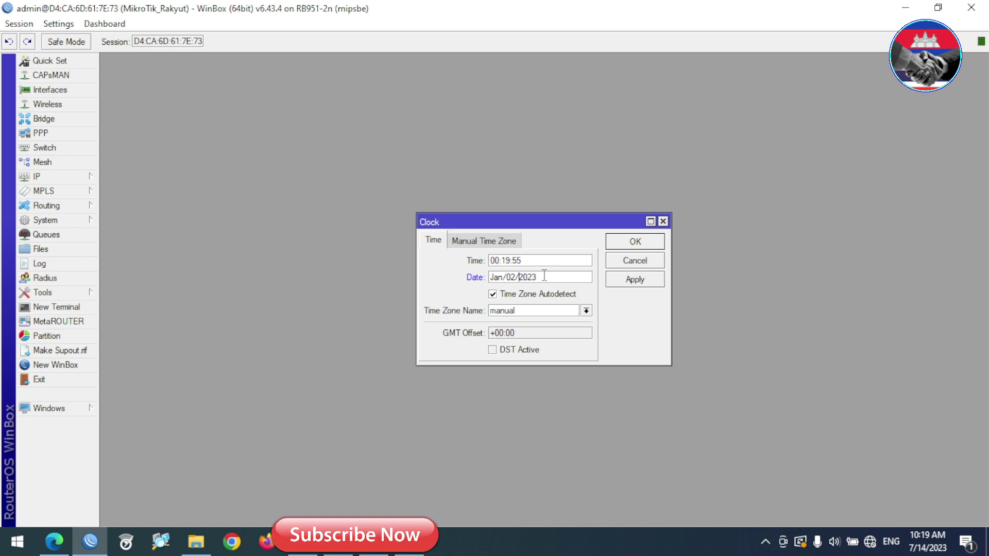
- Set the router clock's date to Jul/14/2023
key(BackSpace)
key(BackSpace)
text(14)
key(Home)
key(Delete)
key(Delete)
key(Delete)
text(Jun)
key(BackSpace)
text(l)
- Set the hour of the router clock's time to 10 and save the clock settings
click(542, 261)
key(BackSpace)
key(BackSpace)
text(10)
click(625, 240)
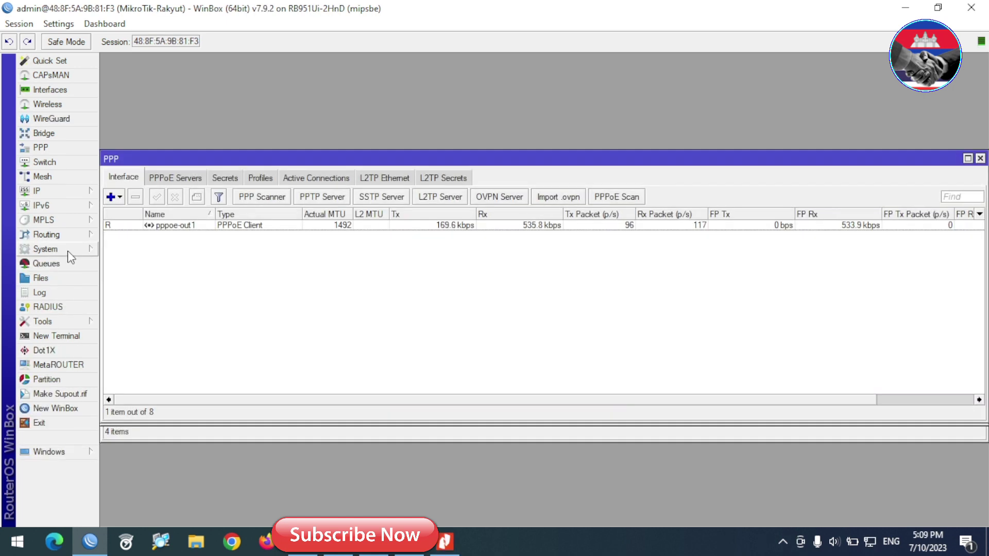
- Check the installed packages for updates and download and install RouterOS 7.10.1 from the stable channel
click(67, 251)
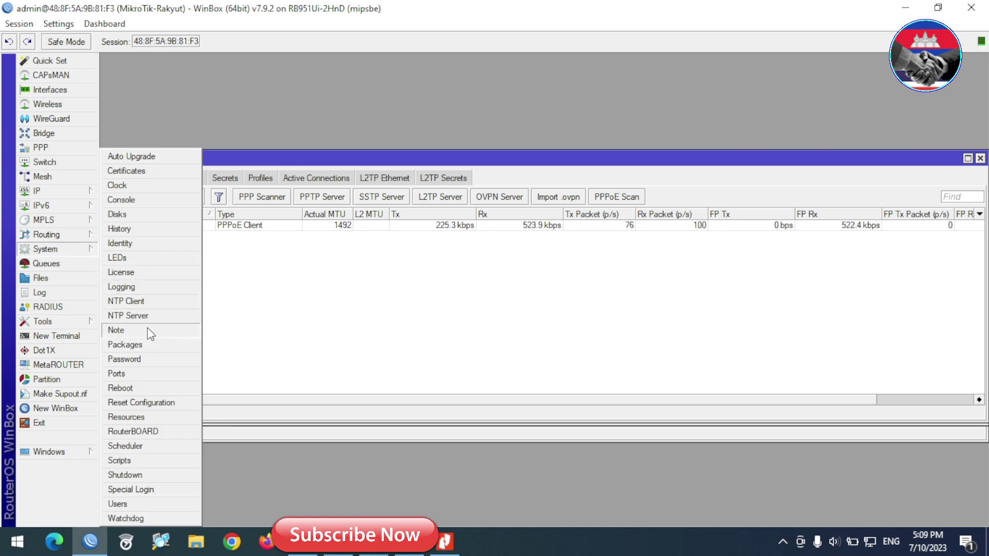
click(140, 345)
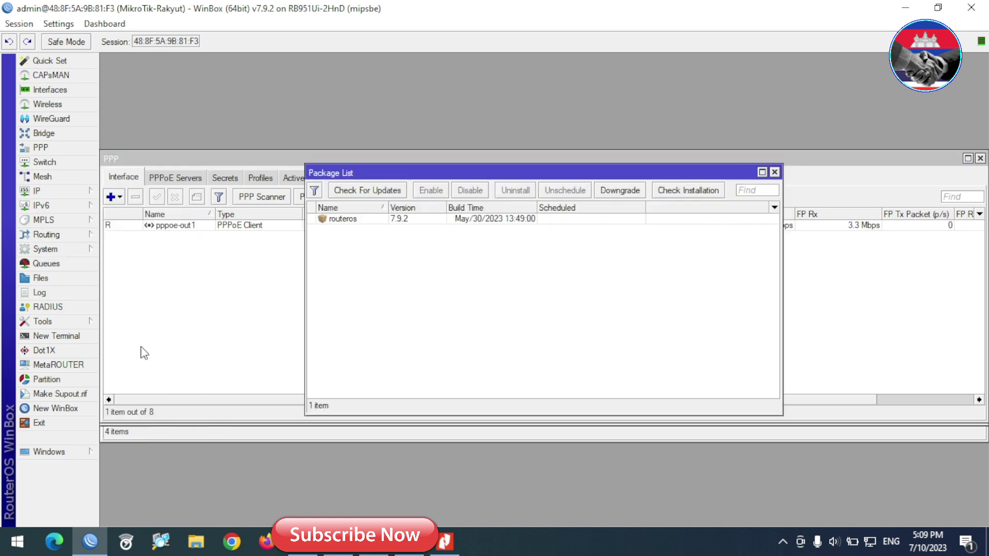
click(376, 190)
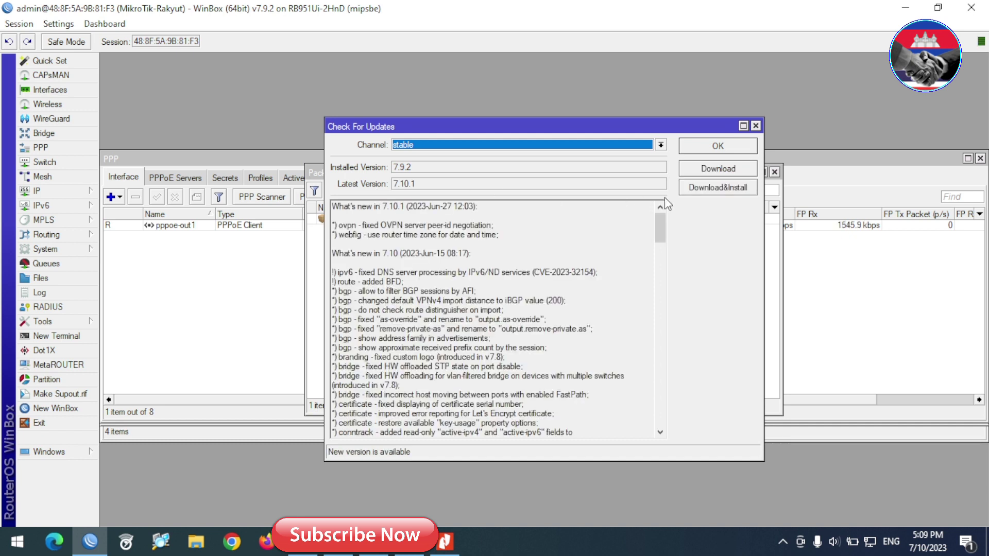
click(710, 188)
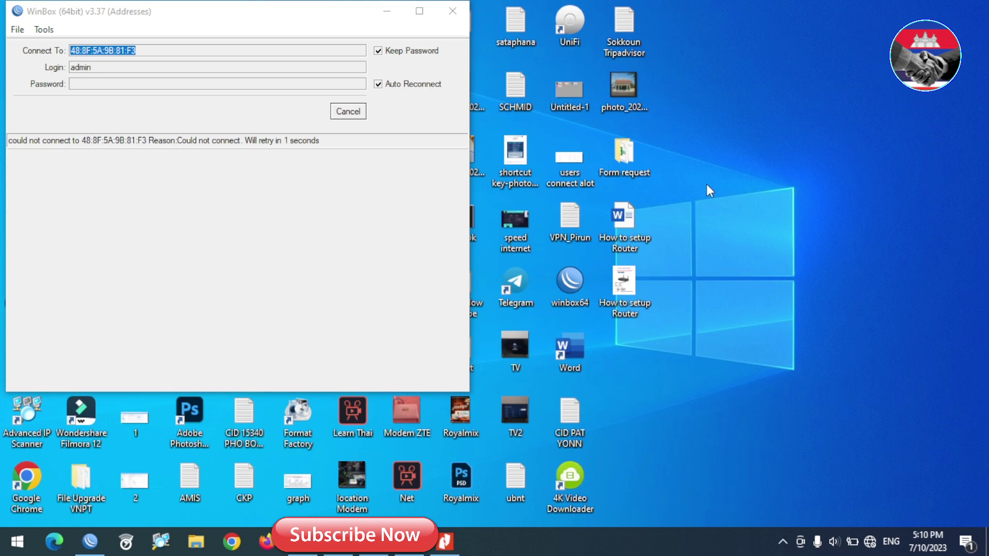
- Stop the automatic reconnection, log in to the neighboring router at 192.168.1.1 as admin, and maximize its session window
click(344, 112)
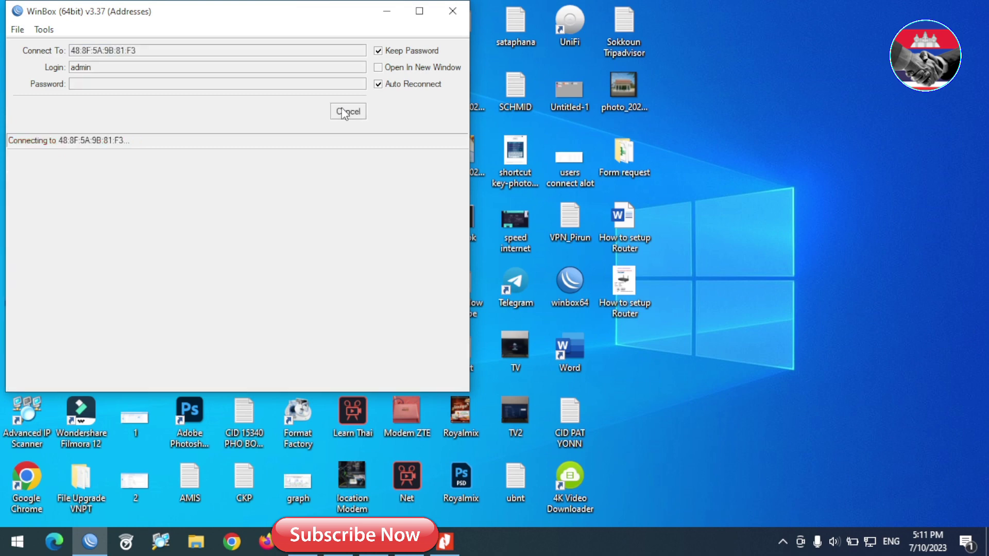
click(133, 211)
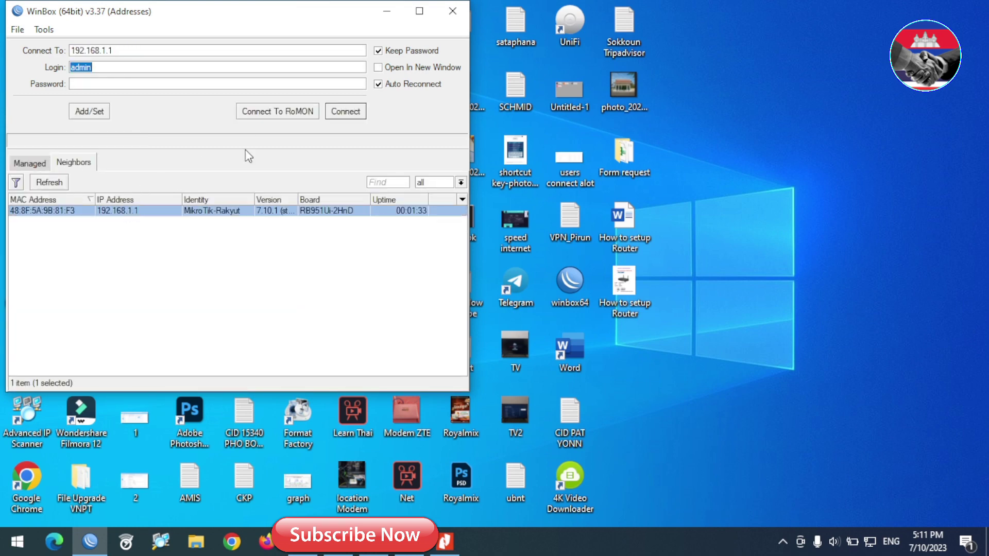
click(338, 110)
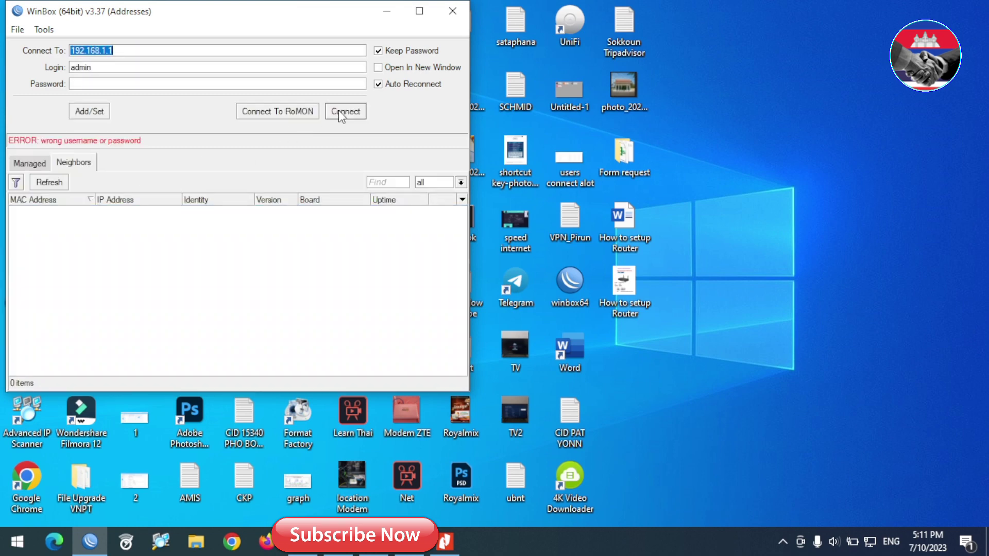
click(41, 165)
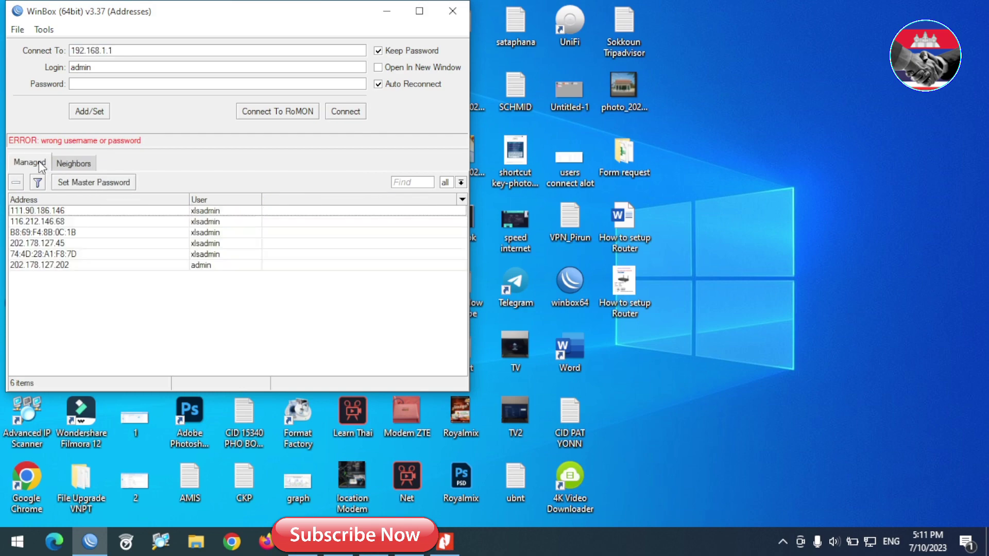
click(75, 164)
click(120, 213)
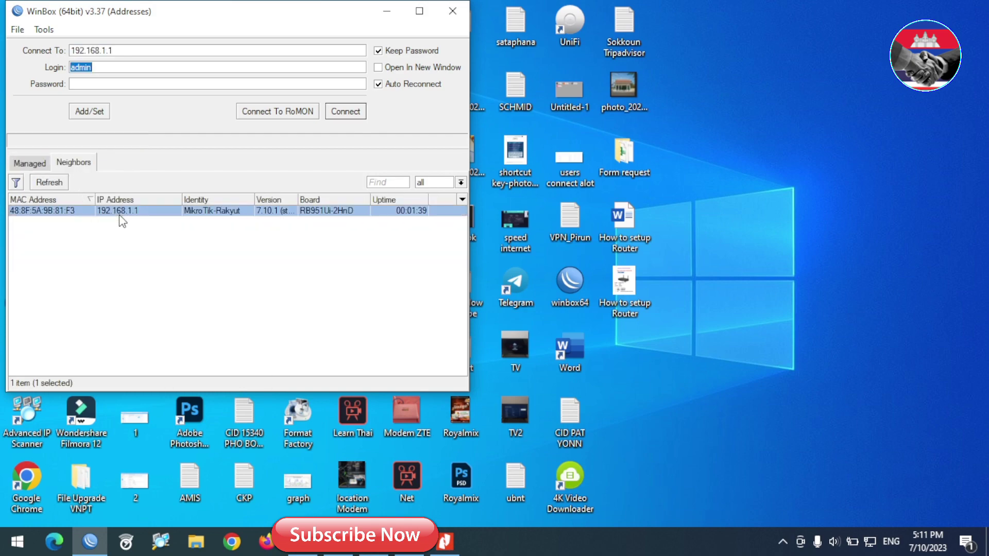
click(347, 110)
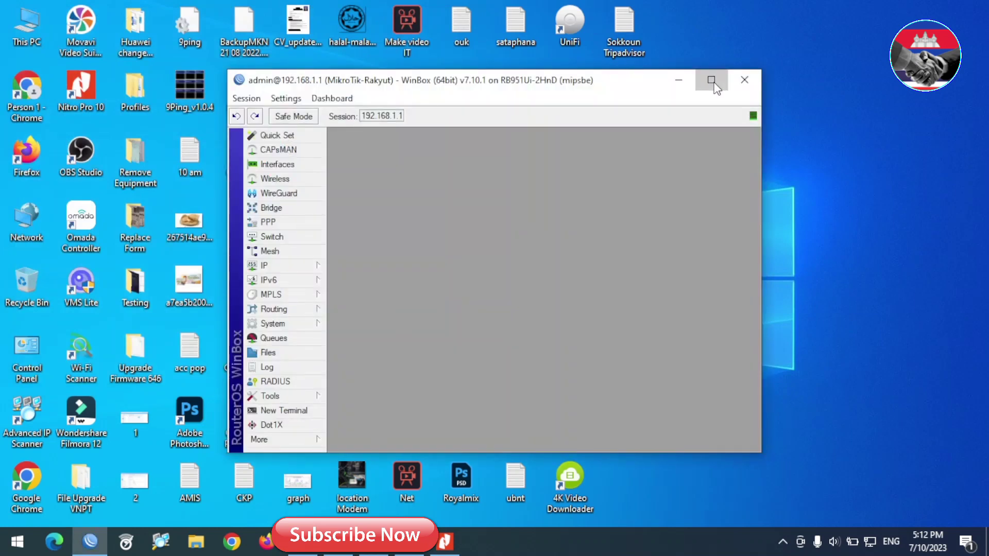
click(713, 81)
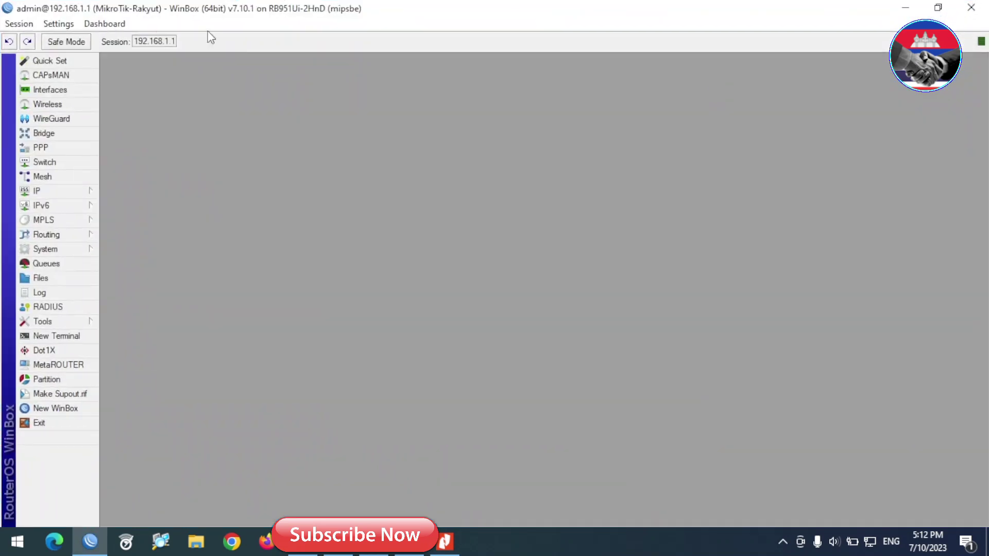
- Examine the version of the installed routeros package in the package list
click(84, 250)
click(133, 344)
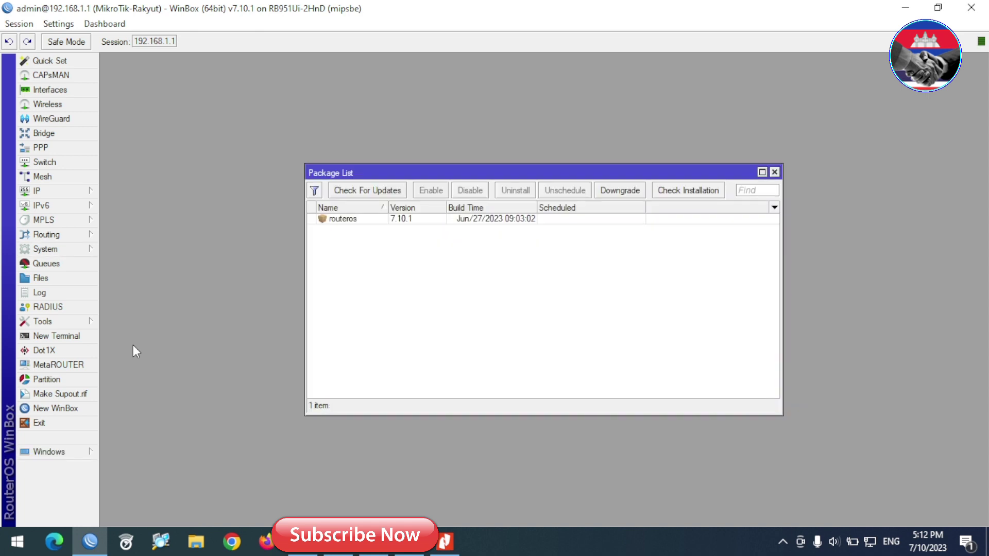
click(462, 220)
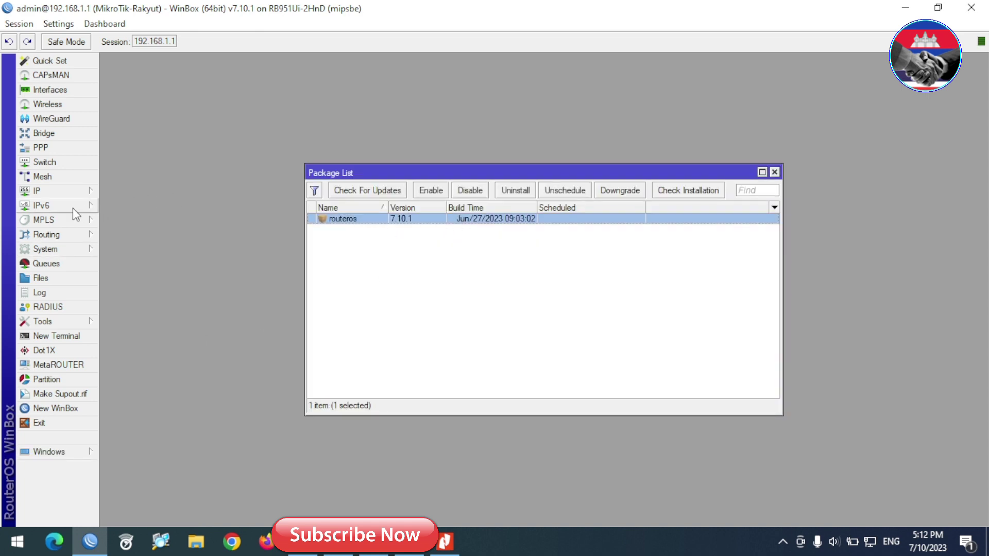
- Upgrade the RouterBOARD firmware to 7.10.1 and close the RouterBOARD settings
click(77, 250)
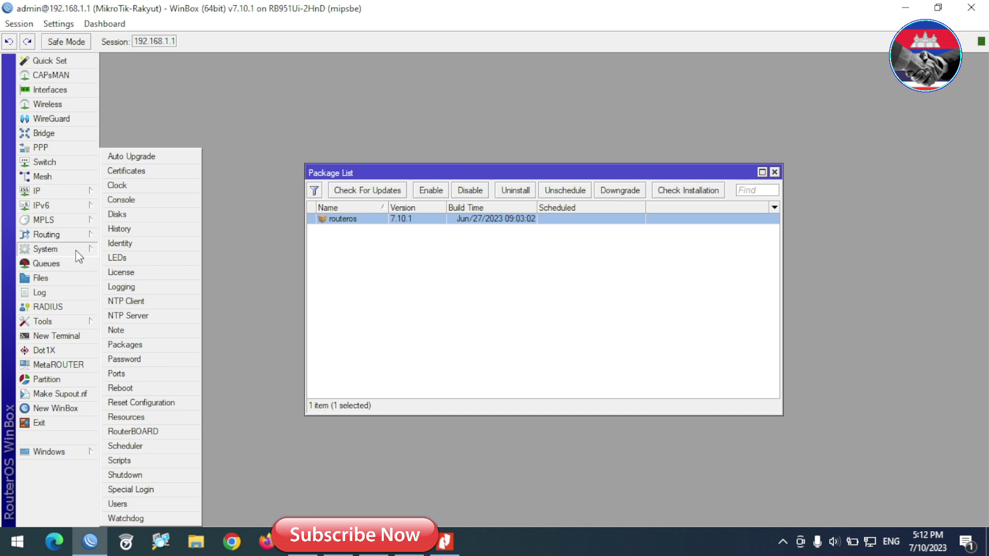
click(143, 430)
click(651, 268)
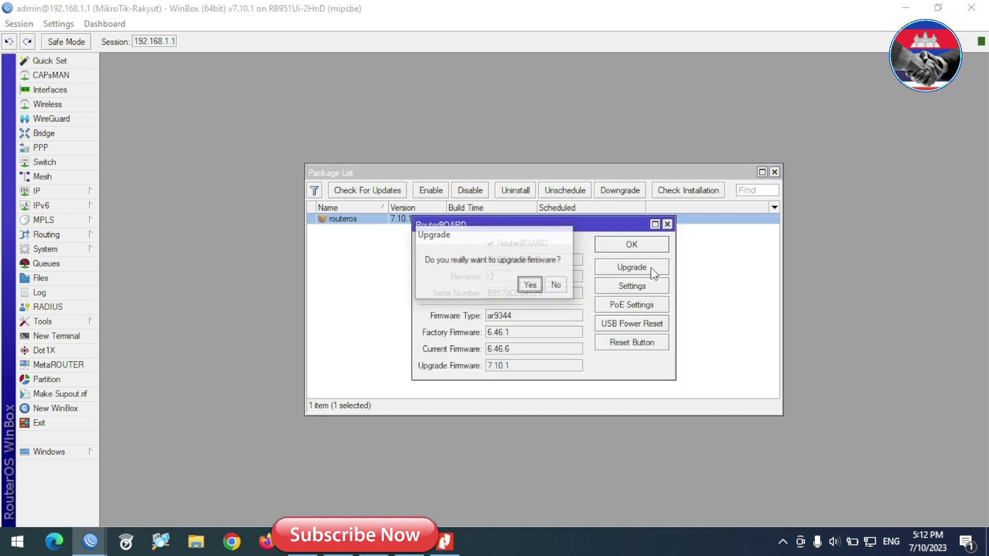
click(531, 285)
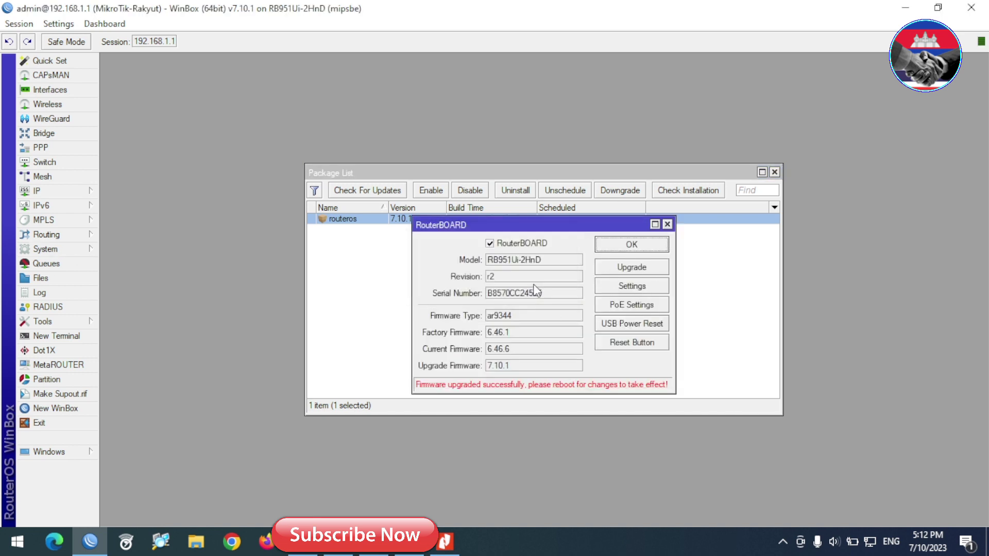
click(632, 245)
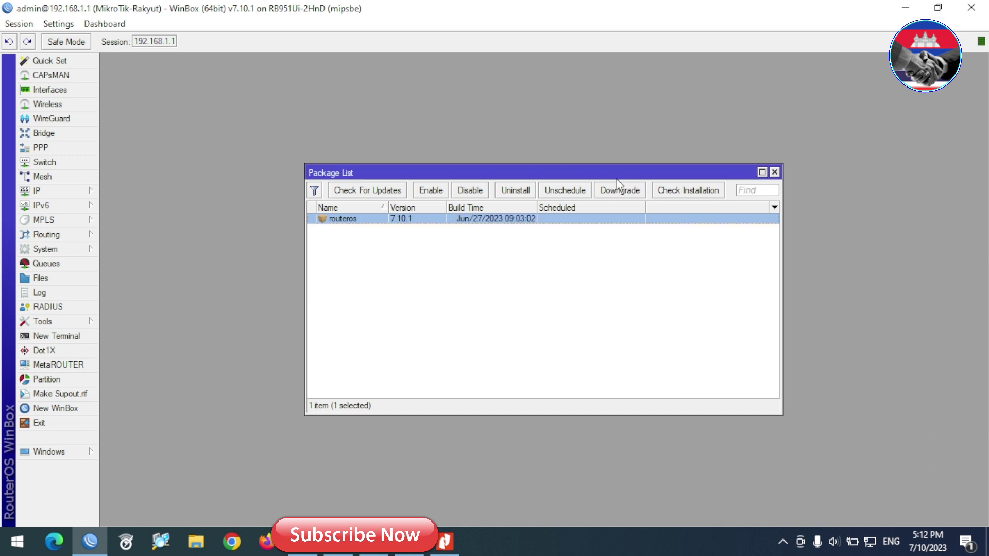
- Test the internet connection by pinging 8.8.8.8 from a new terminal, and close the terminal and package list
drag(616, 173, 440, 102)
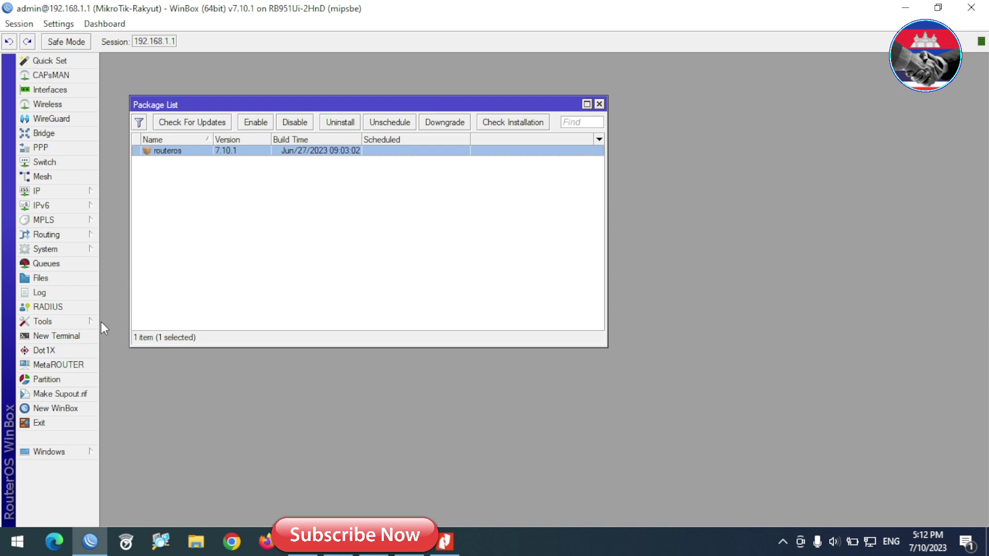
click(78, 336)
text(ping 8.8.8.8)
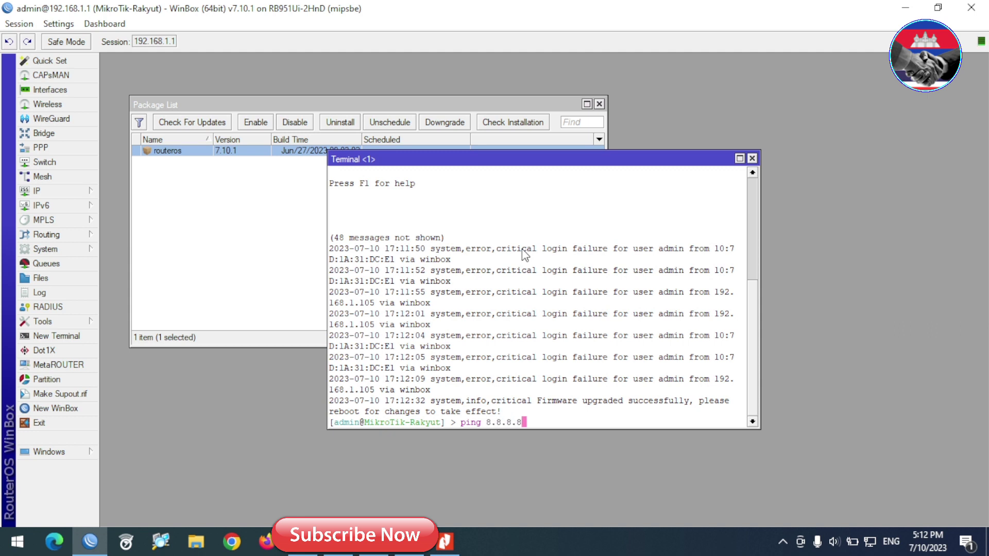
key(Return)
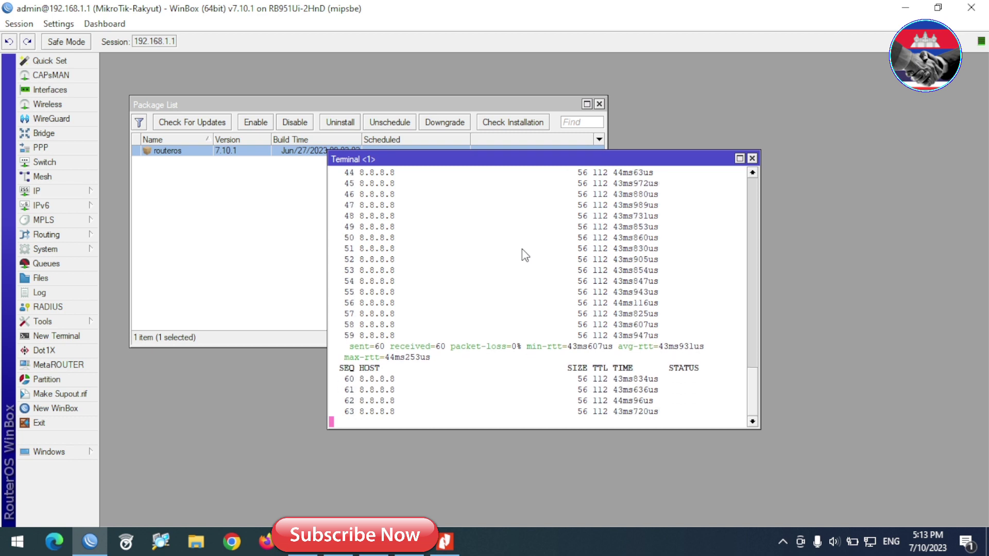
click(752, 158)
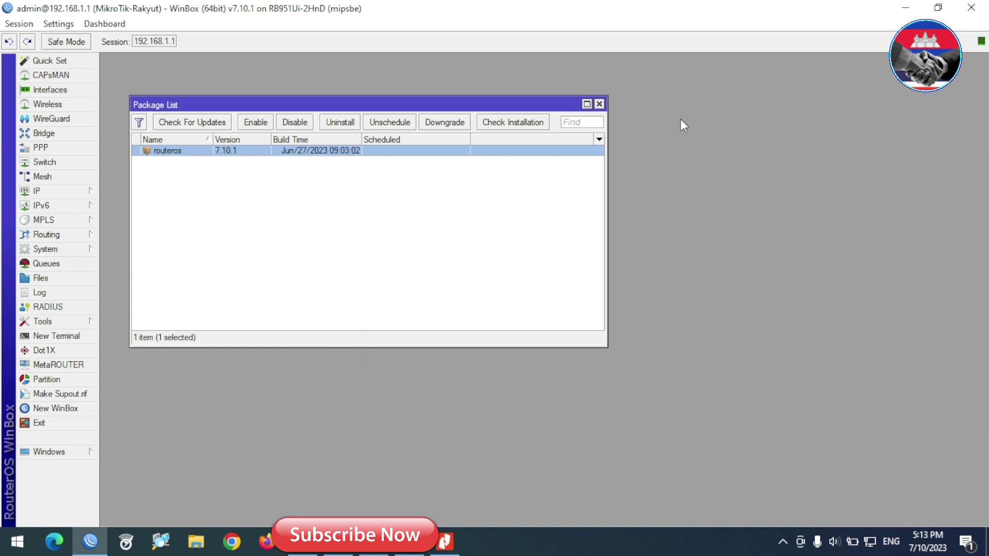
click(599, 105)
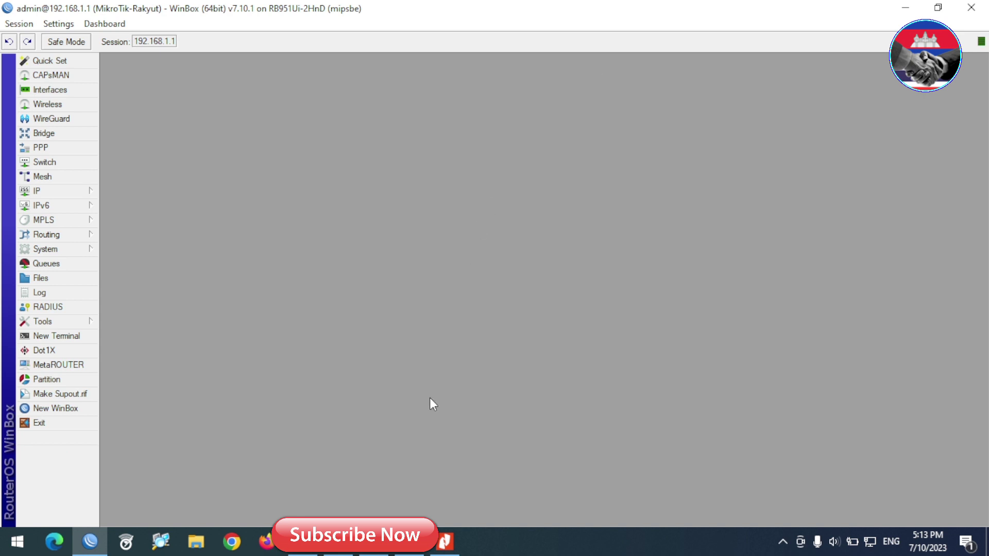
- Switch to Google Chrome with the Person 1 profile and open youtube.com
click(231, 544)
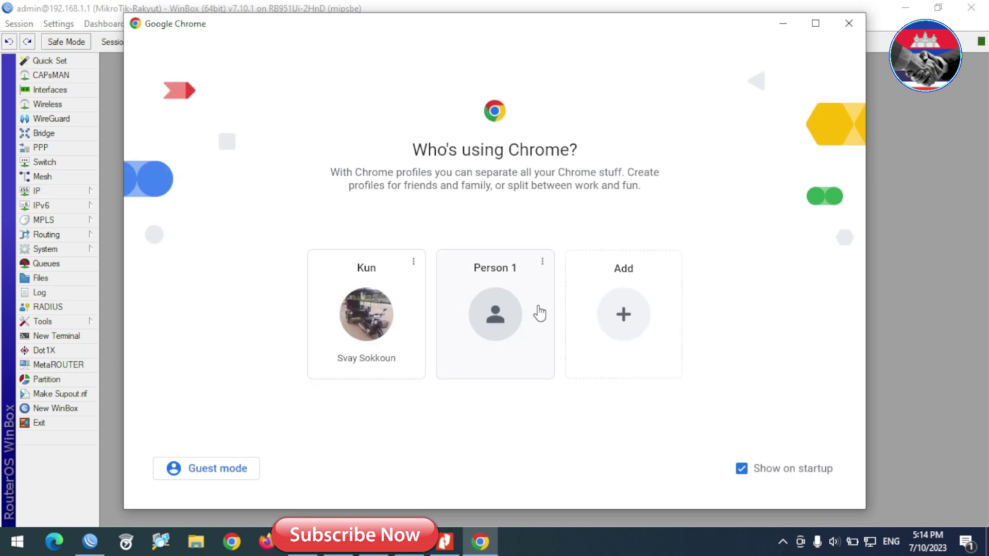
click(521, 333)
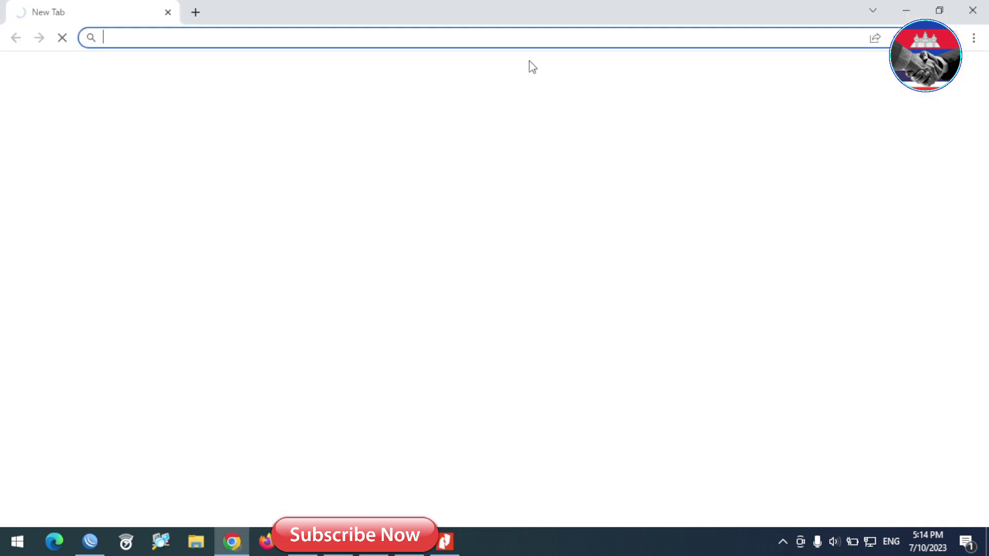
text(you)
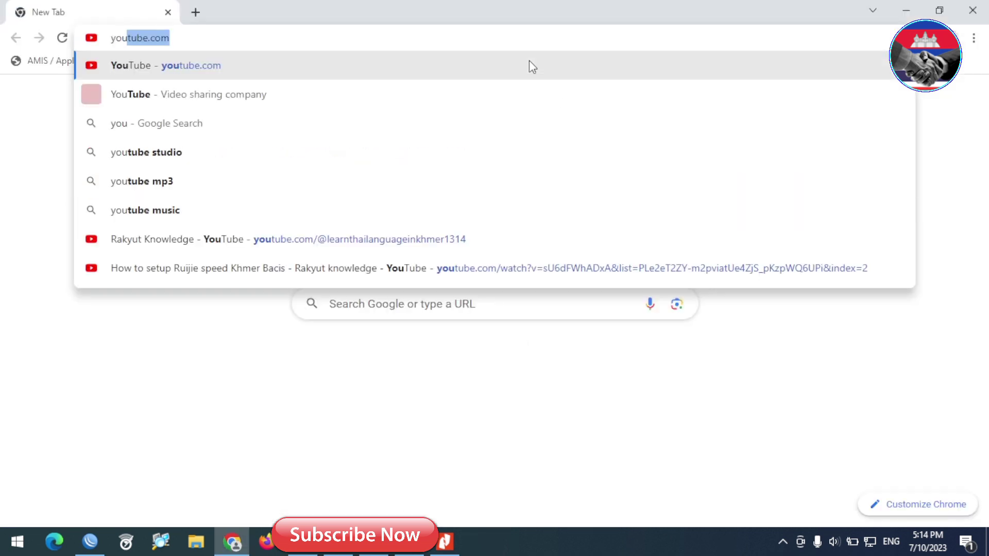
key(Return)
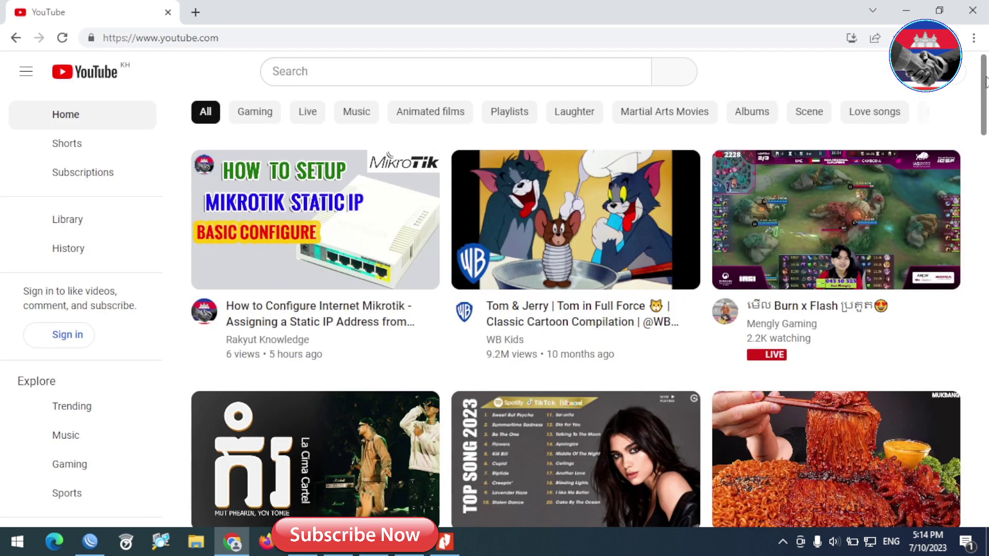
- Play the "How to Configure Internet Mikrotik - Assigning a Static IP Address from ISP" video with the volume at zero and look through its page
drag(985, 83, 986, 57)
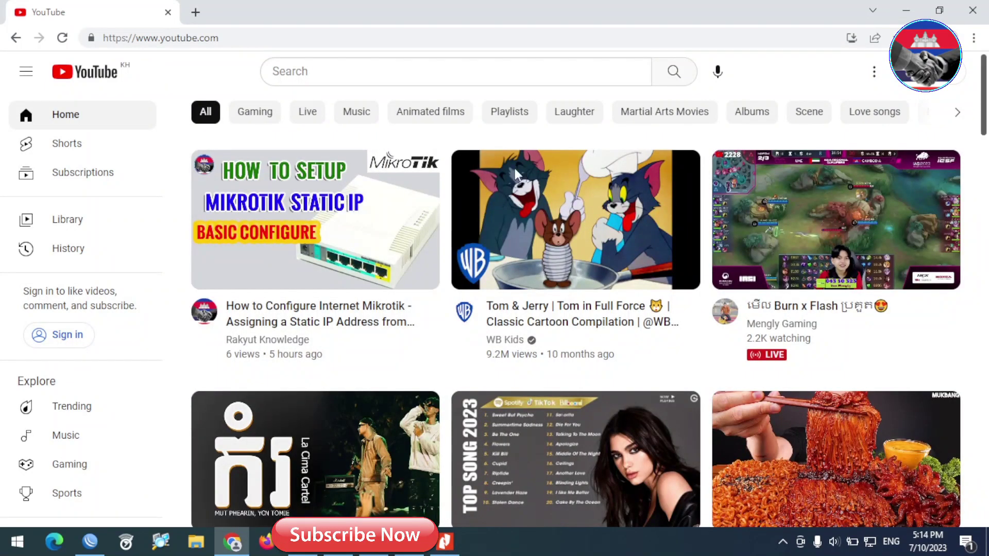
click(350, 221)
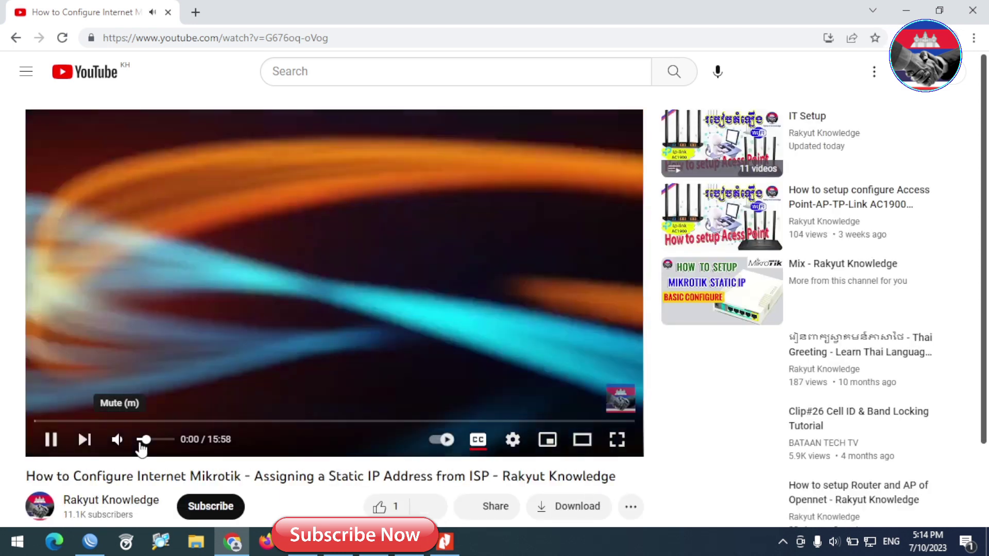
click(141, 441)
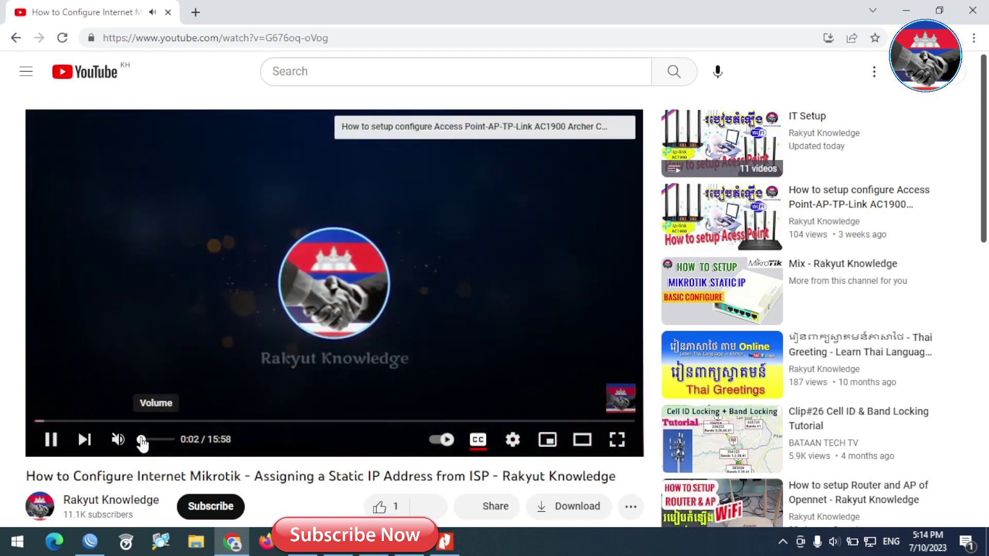
scroll(985, 211, down, 5)
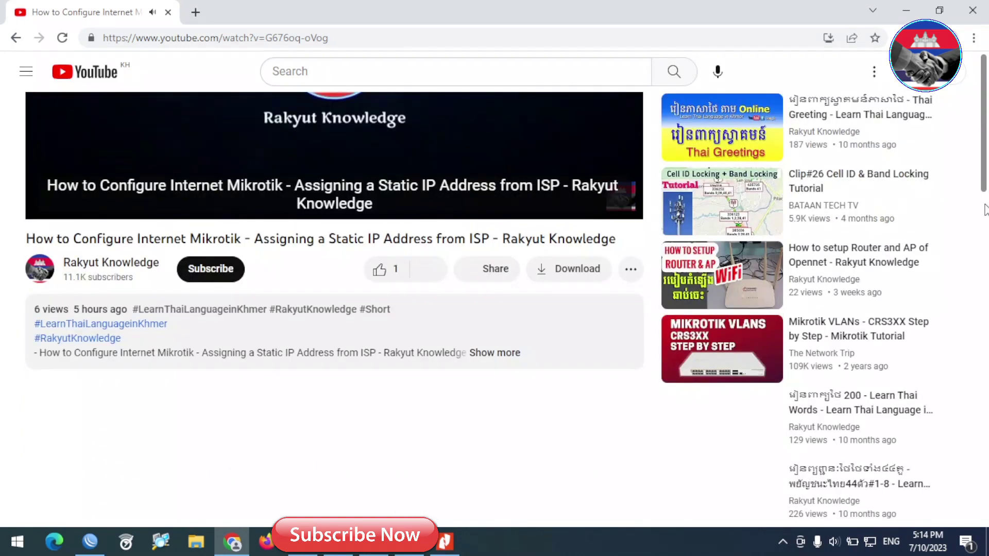
scroll(985, 210, up, 2)
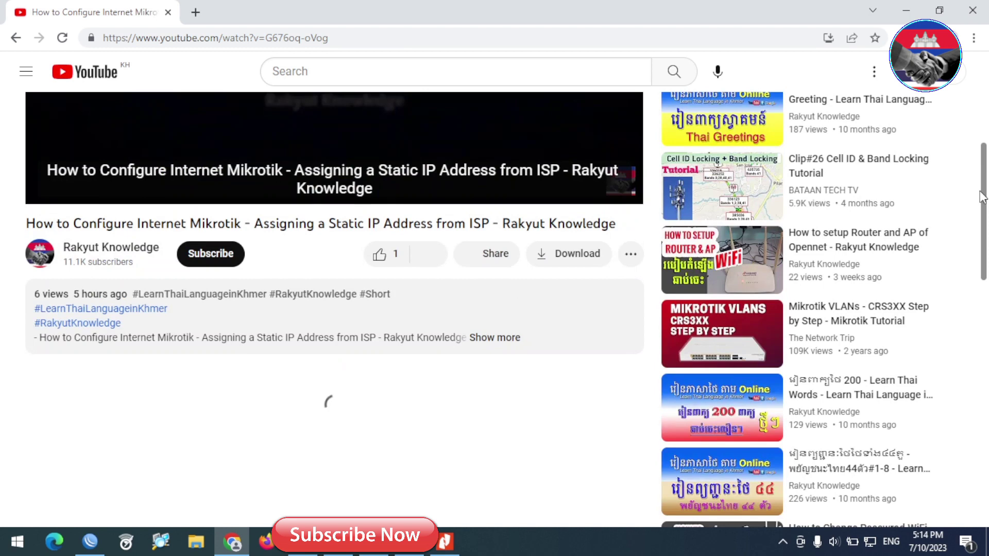
scroll(982, 178, up, 2)
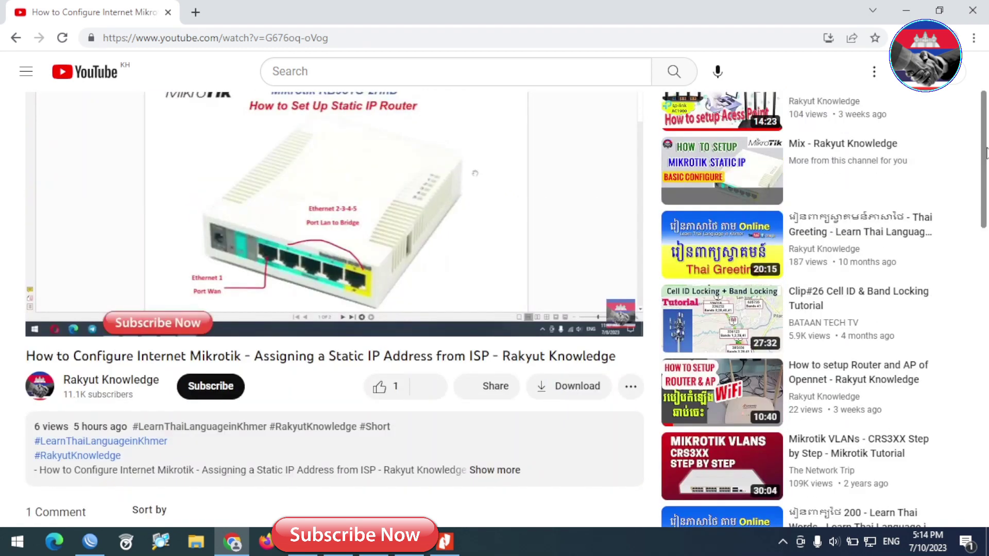
scroll(986, 153, up, 2)
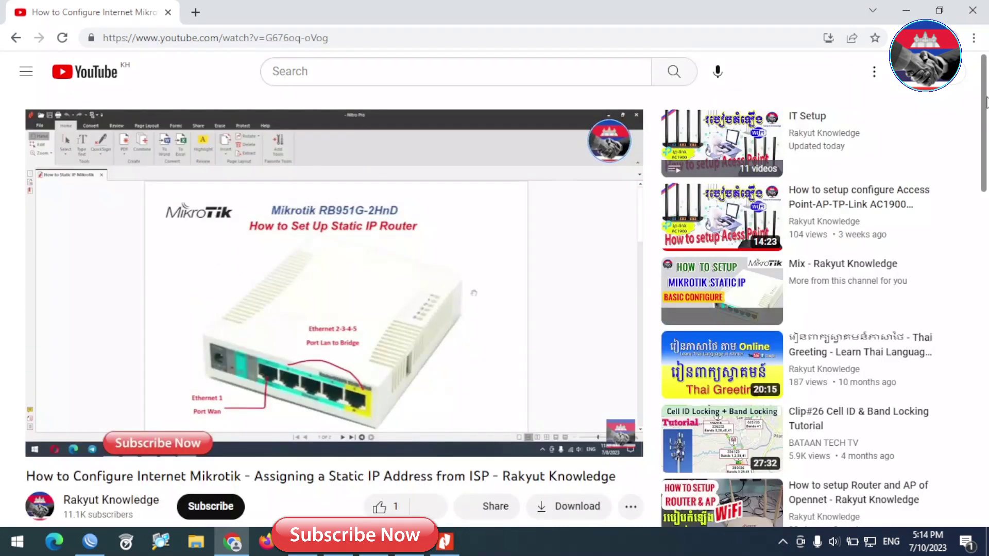
mouse_move(589, 451)
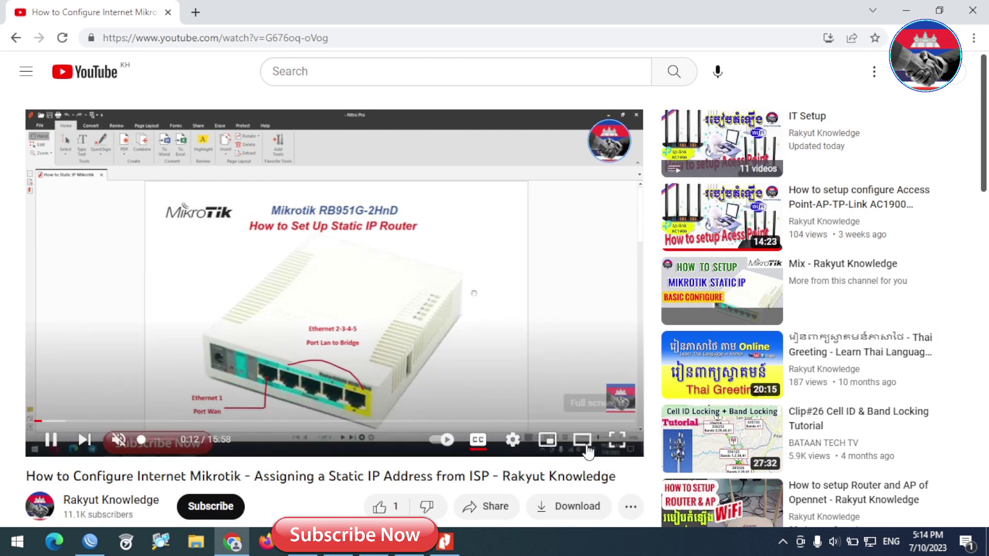